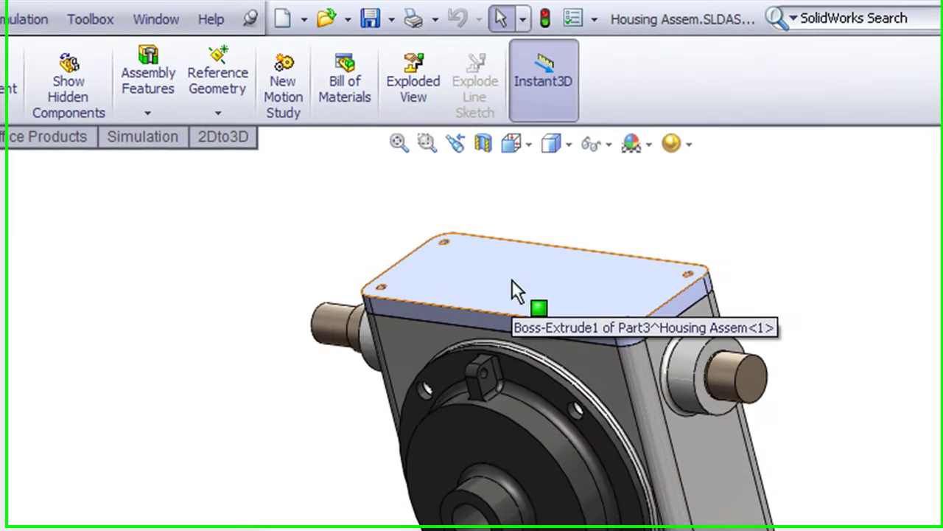
# Select the cover plate's top face on the gearbox housing assembly
pyautogui.click(549, 214)
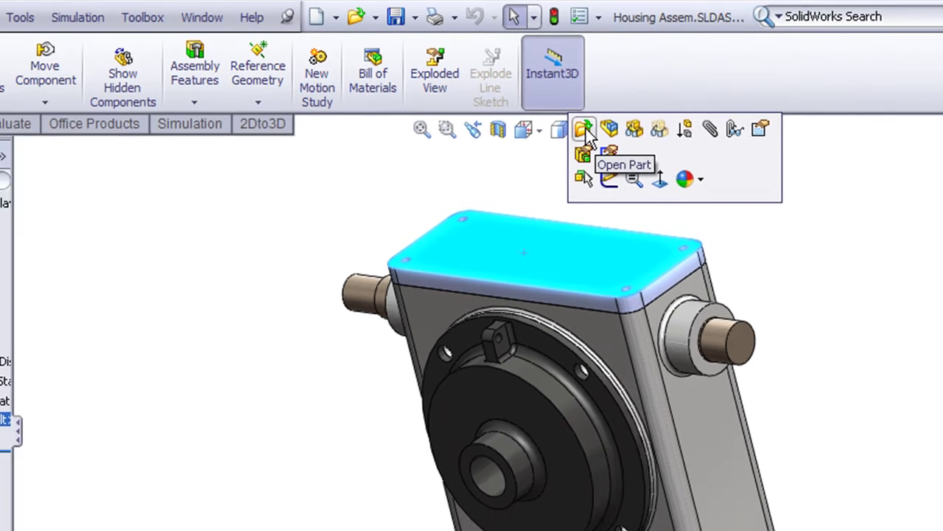
# Open Part3 on its own from the assembly and begin Sketch6 on its top face
pyautogui.click(577, 146)
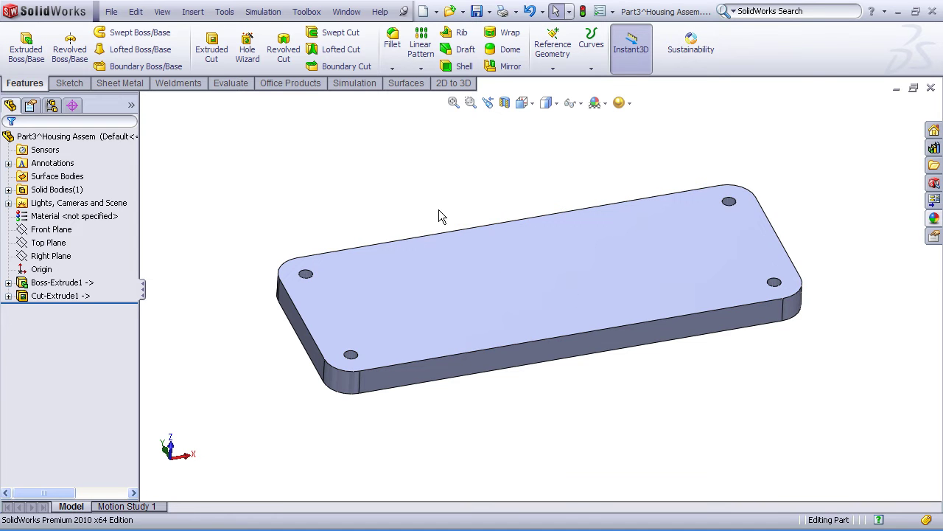
pyautogui.click(519, 274)
pyautogui.click(577, 229)
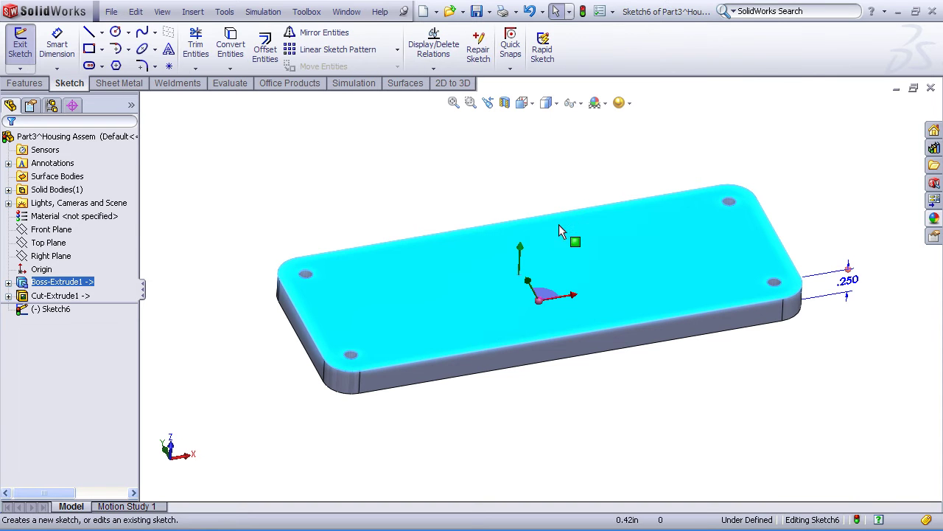
# Offset the edges of all four bolt holes outward by 0.125 in
pyautogui.click(269, 50)
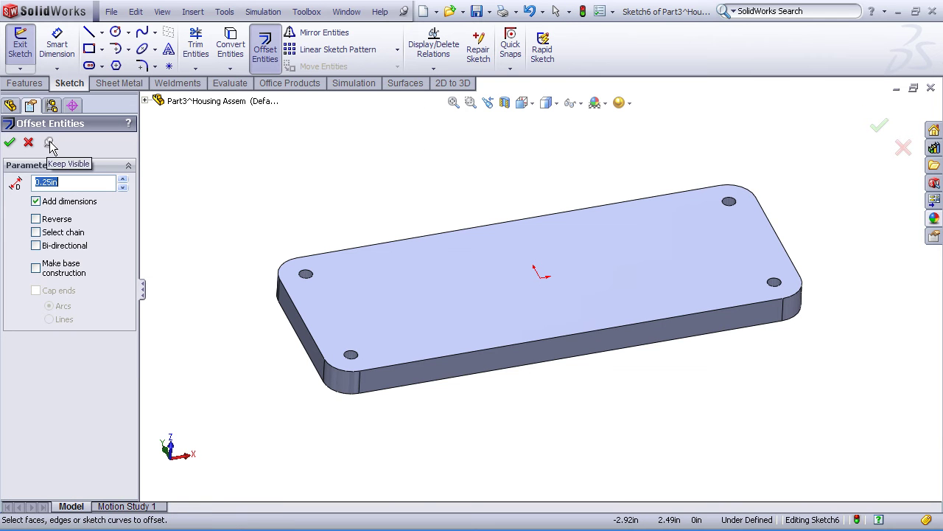
pyautogui.write('.125')
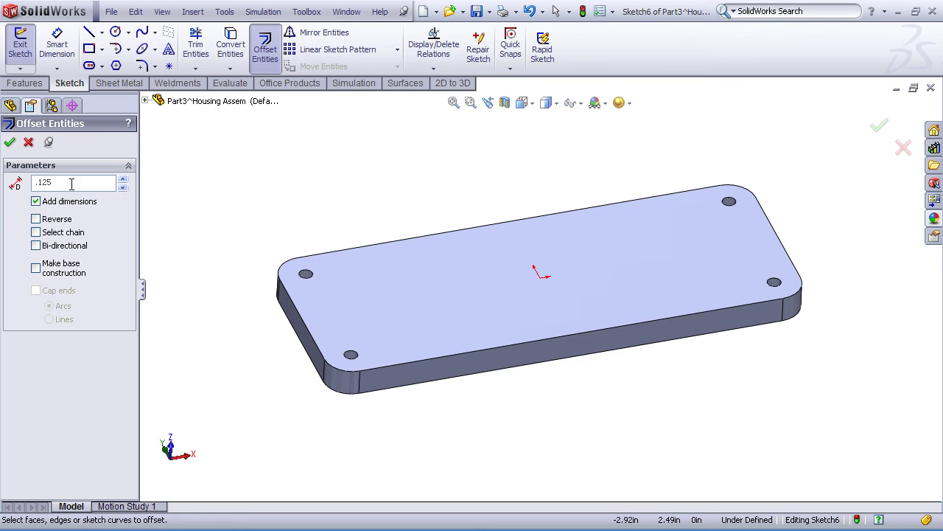
pyautogui.click(308, 276)
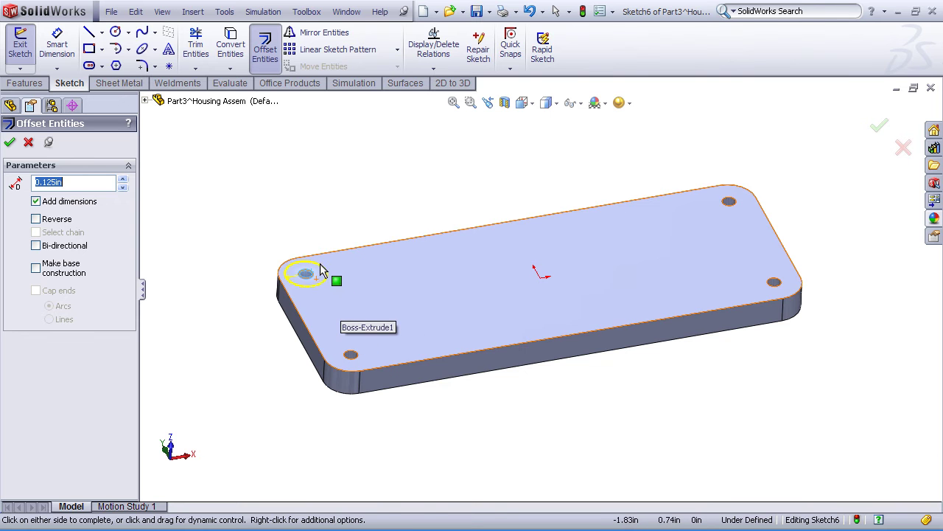
pyautogui.click(8, 142)
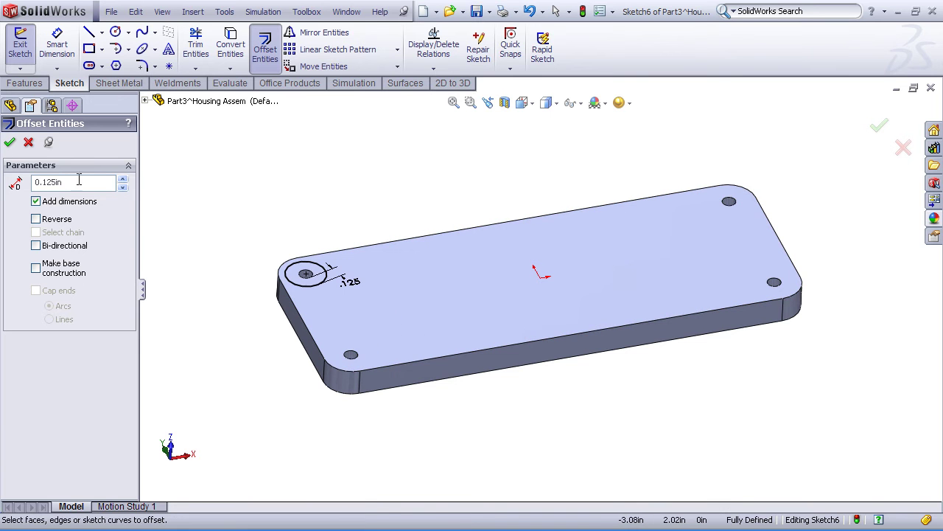
pyautogui.click(358, 359)
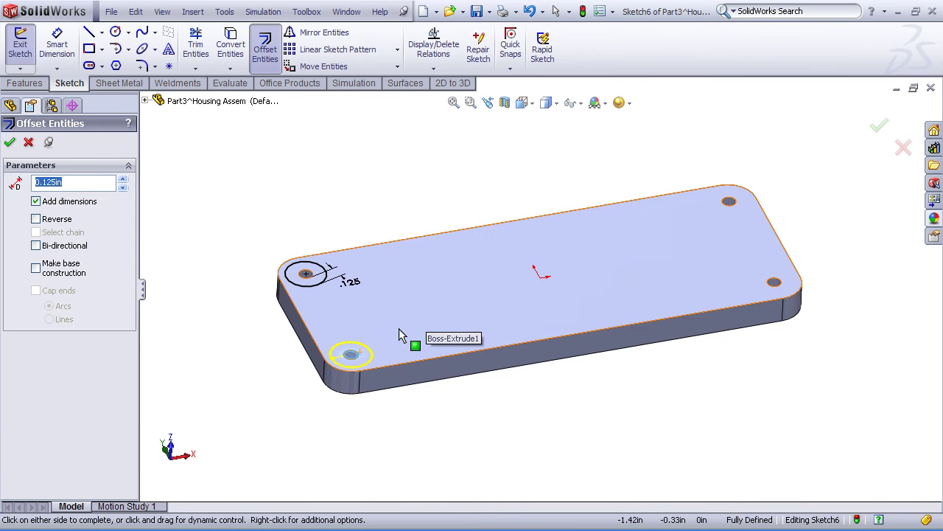
pyautogui.click(9, 142)
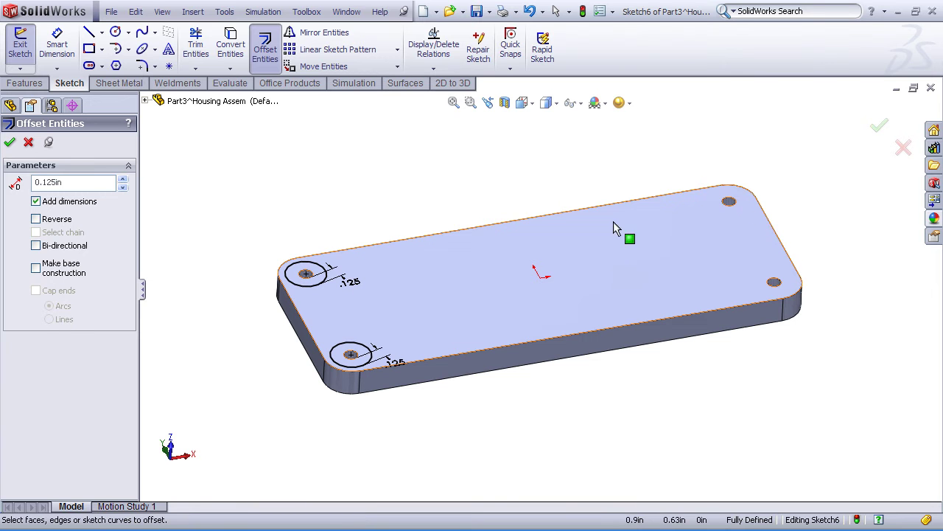
pyautogui.click(731, 202)
pyautogui.click(742, 221)
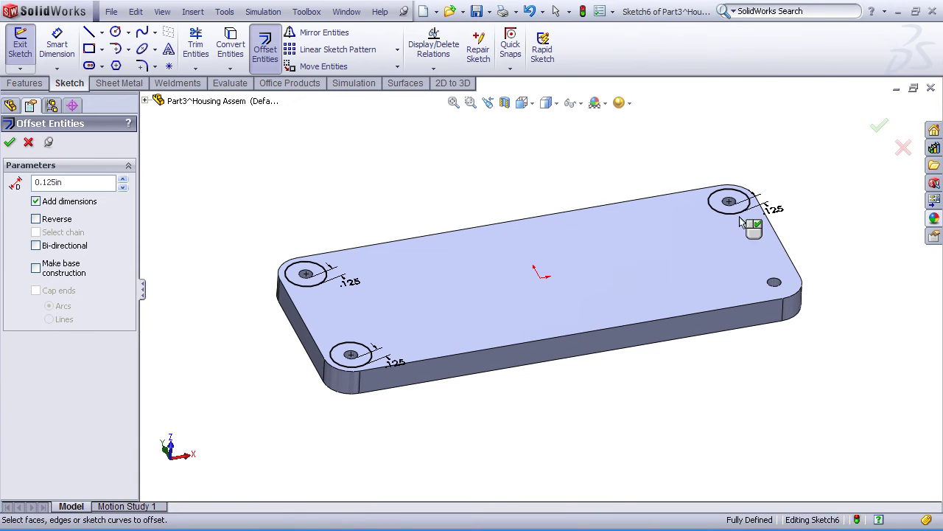
pyautogui.click(777, 286)
pyautogui.click(784, 289)
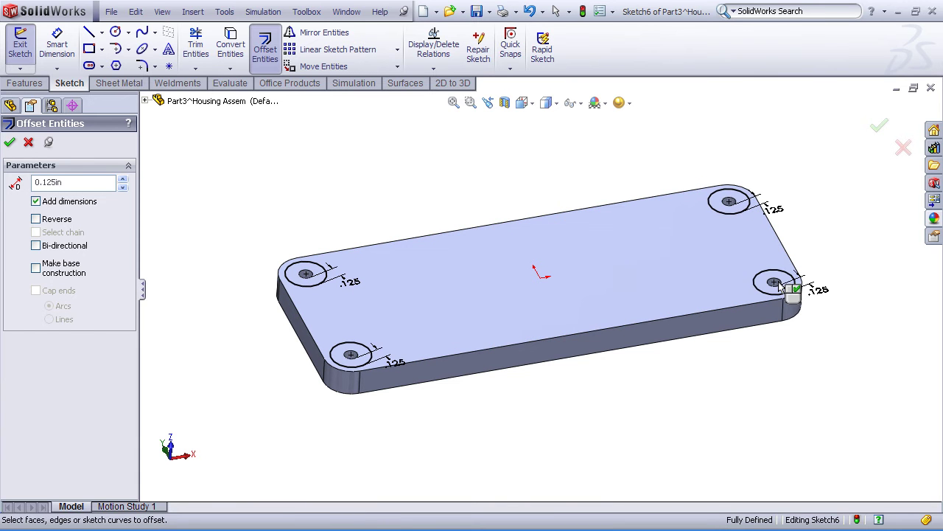
# Offset the top face's outline 0.25 in inward and exit the sketch
pyautogui.doubleClick(91, 182)
pyautogui.write('.25')
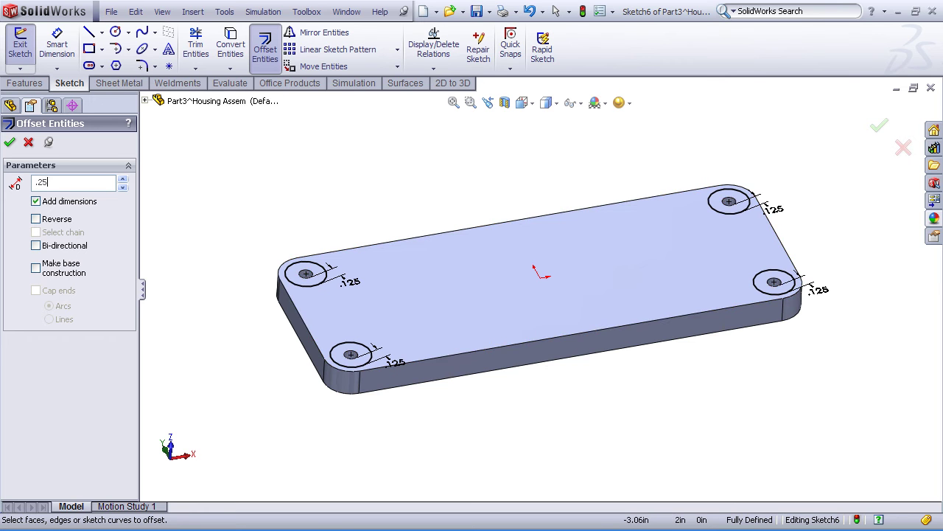
pyautogui.click(434, 286)
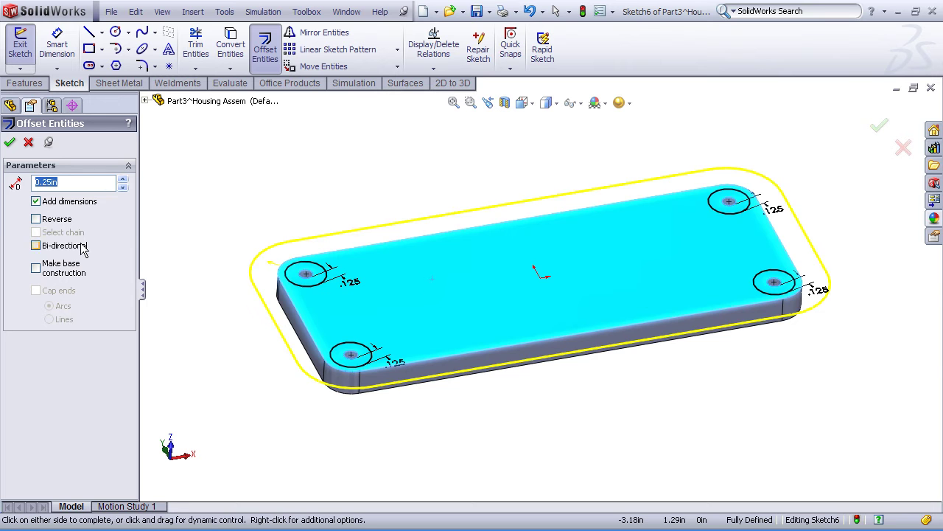
pyautogui.click(35, 218)
pyautogui.click(10, 143)
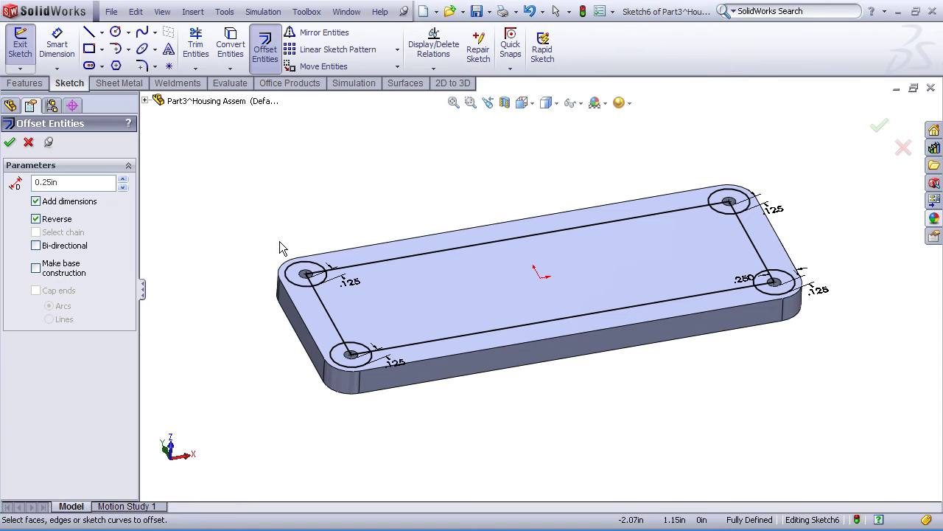
pyautogui.click(48, 142)
pyautogui.click(9, 143)
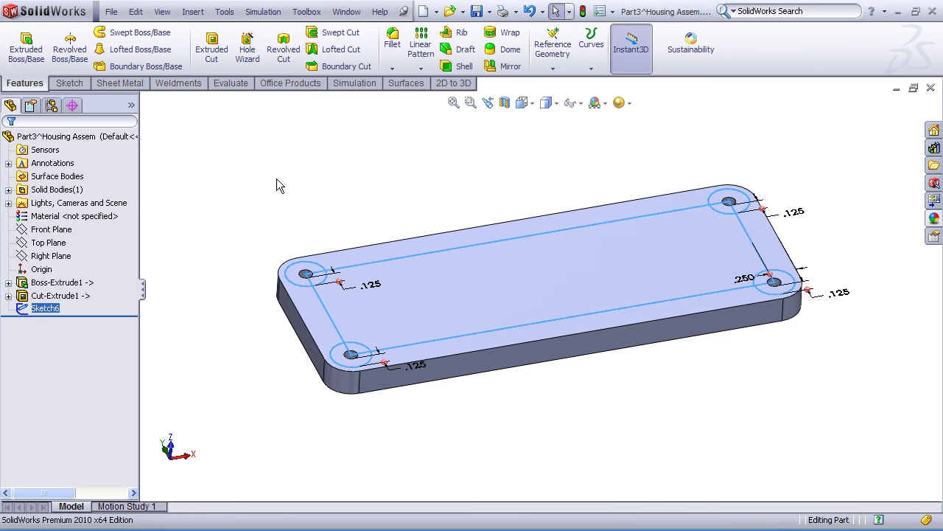
# Extrude the inner rectangular sketch region 0.125 in as Boss-Extrude3
pyautogui.click(26, 48)
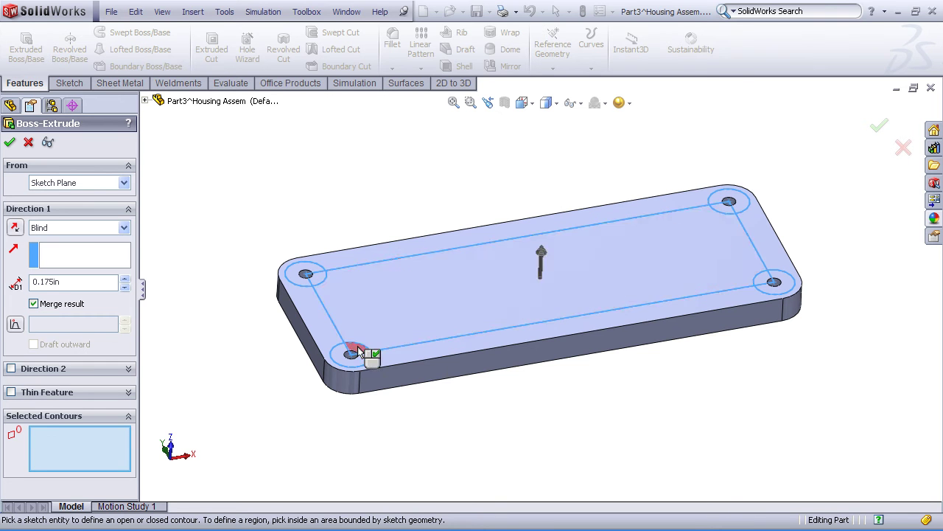
pyautogui.click(451, 290)
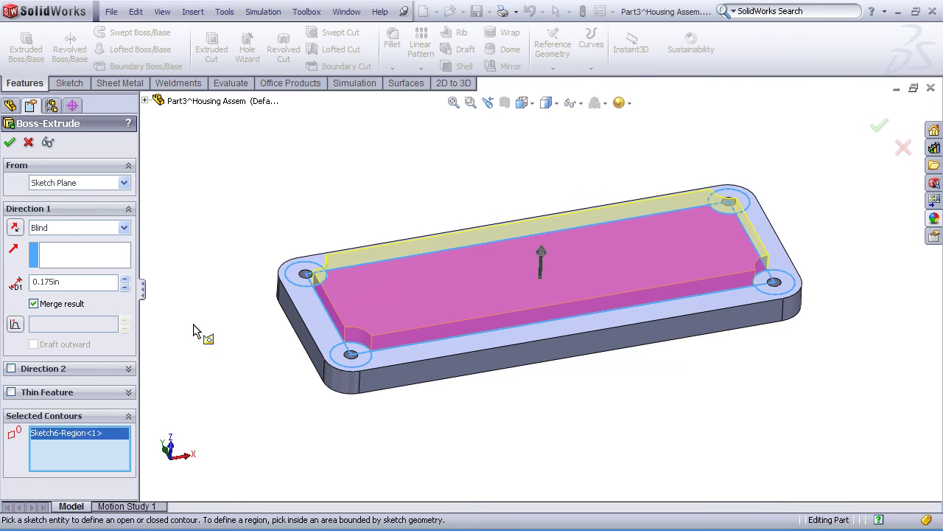
pyautogui.doubleClick(60, 280)
pyautogui.write('0.125')
pyautogui.click(10, 142)
pyautogui.click(316, 199)
pyautogui.moveTo(317, 196)
pyautogui.mouseDown(button='middle')
pyautogui.moveTo(311, 156)
pyautogui.moveTo(301, 187)
pyautogui.mouseUp(button='middle')
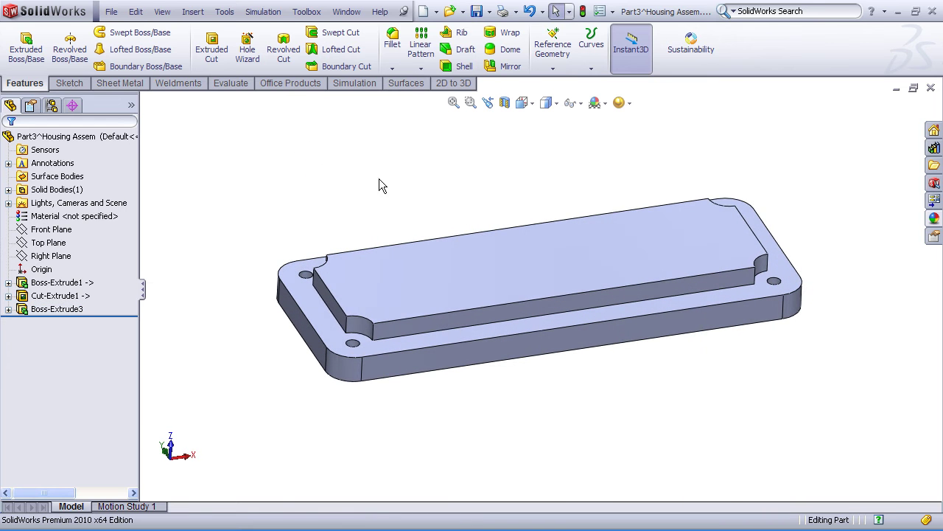
# Fillet all Boss-Extrude3 edges and the plate's outer top edge at 0.06 in radius
pyautogui.click(392, 38)
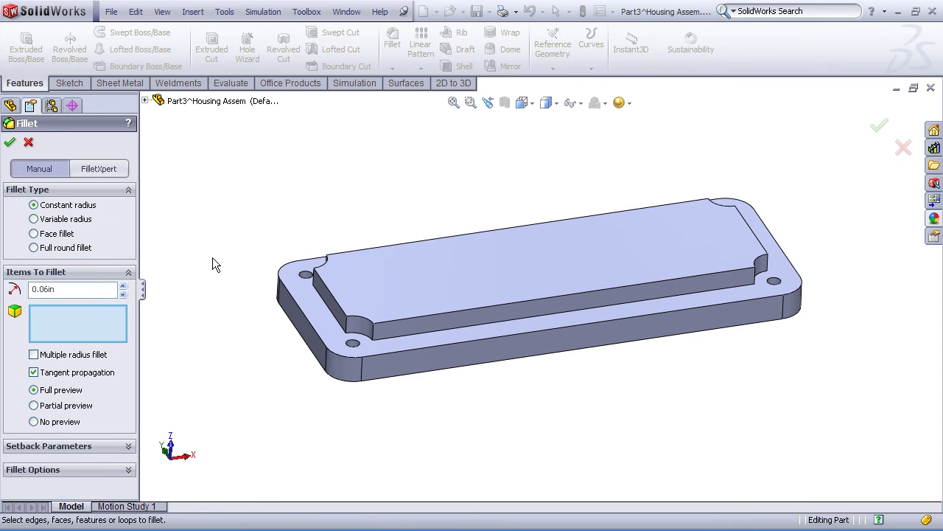
pyautogui.click(144, 100)
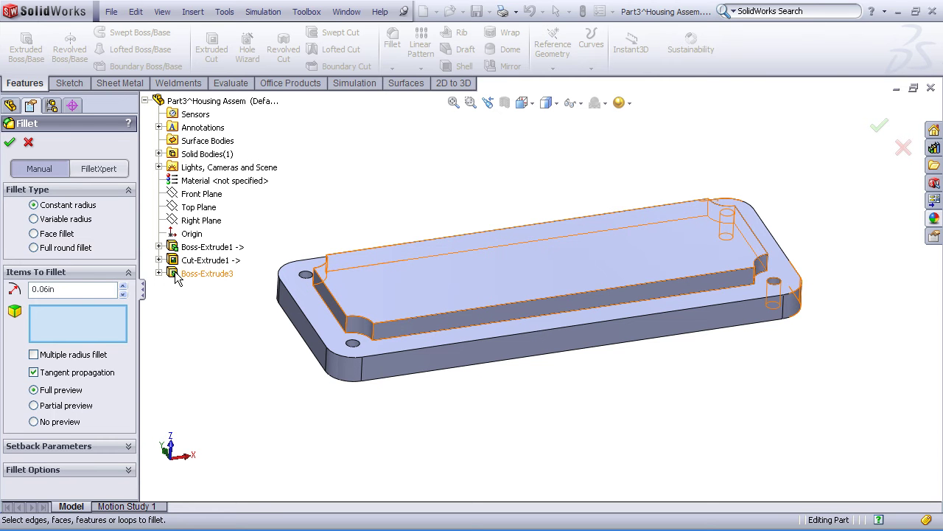
pyautogui.click(205, 274)
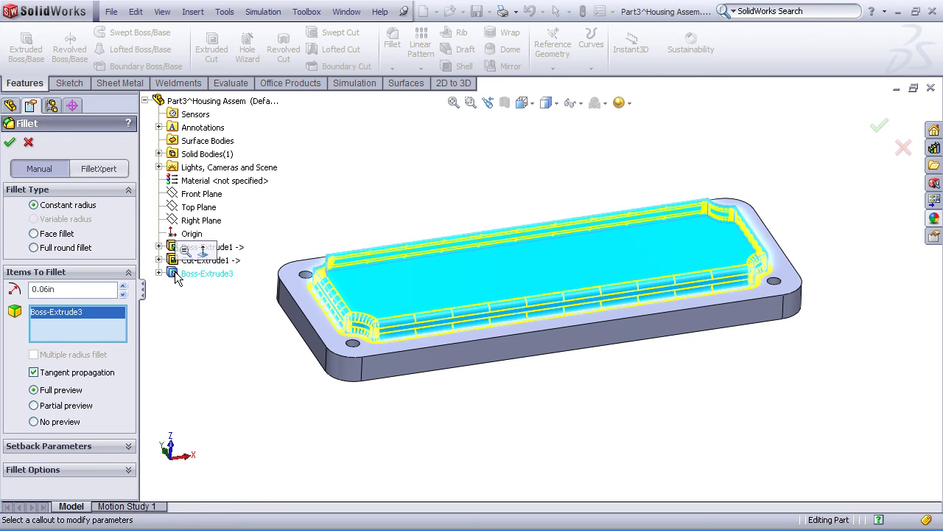
pyautogui.click(305, 316)
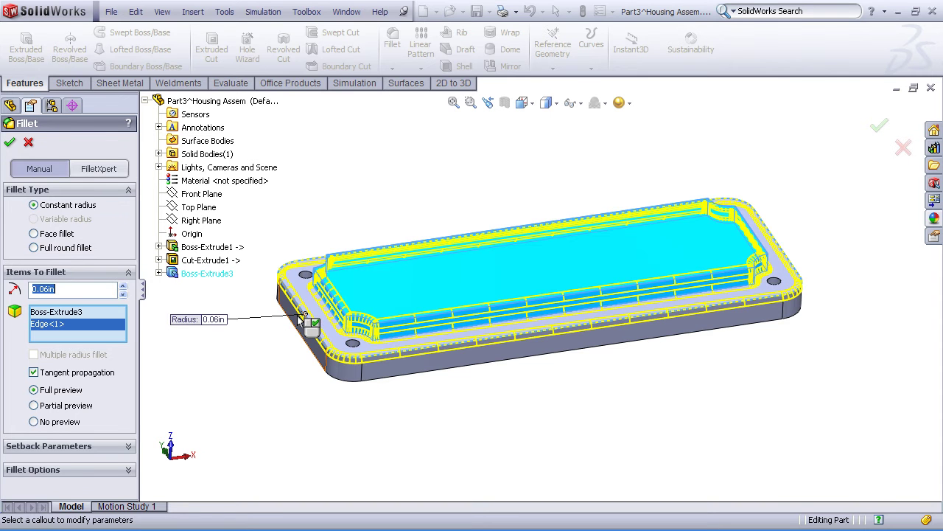
pyautogui.click(10, 145)
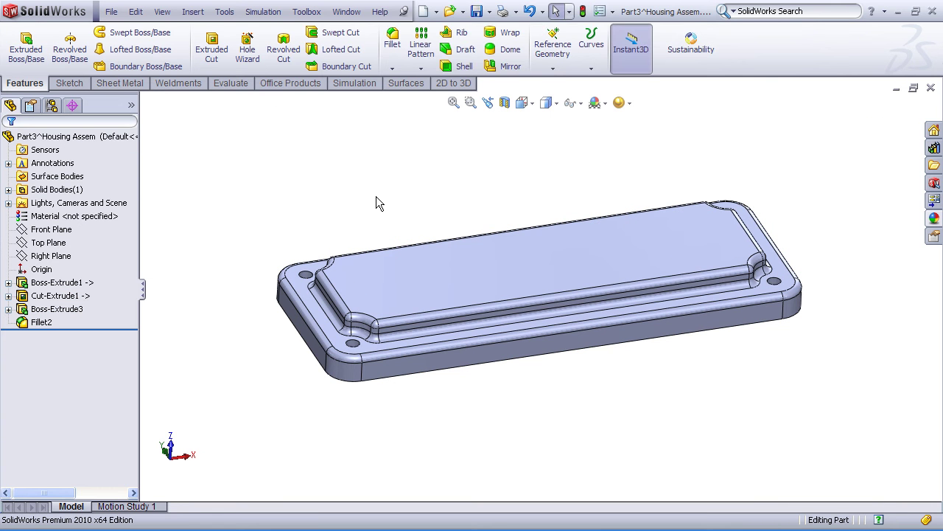
pyautogui.moveTo(375, 196)
pyautogui.mouseDown(button='middle')
pyautogui.moveTo(351, 133)
pyautogui.moveTo(379, 181)
pyautogui.mouseUp(button='middle')
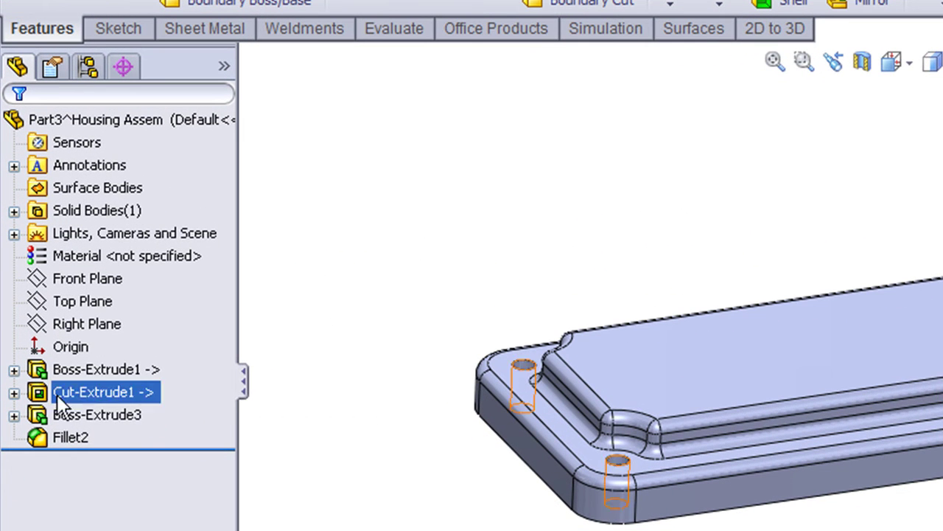
pyautogui.click(47, 371)
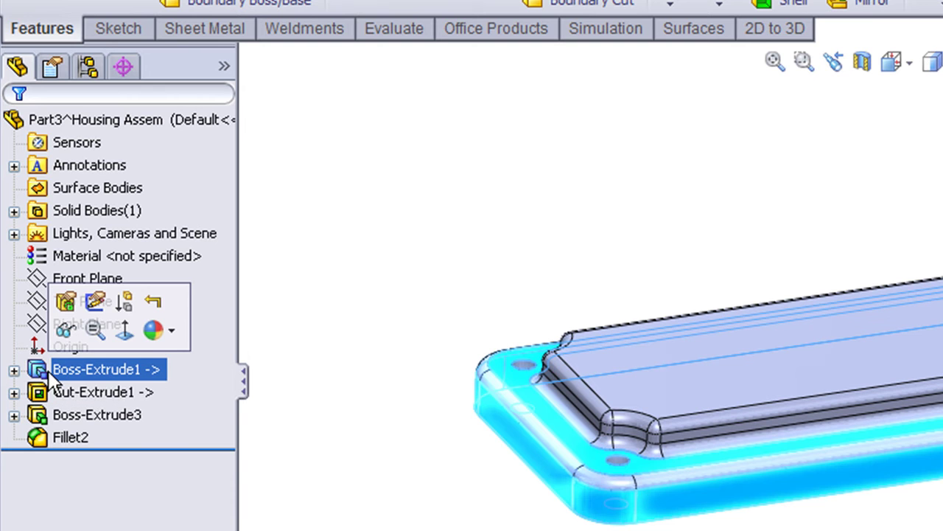
pyautogui.click(57, 392)
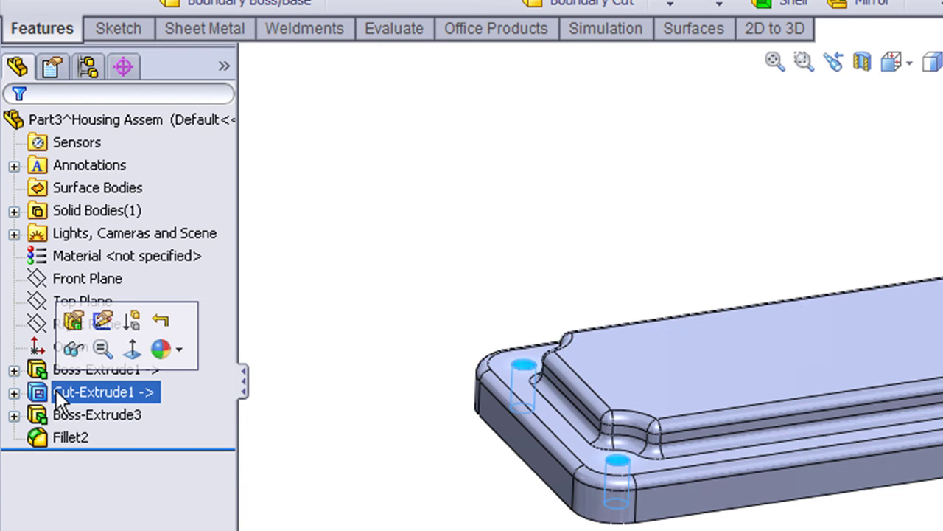
pyautogui.keyDown('ctrl'); pyautogui.click(46, 416); pyautogui.keyUp('ctrl')
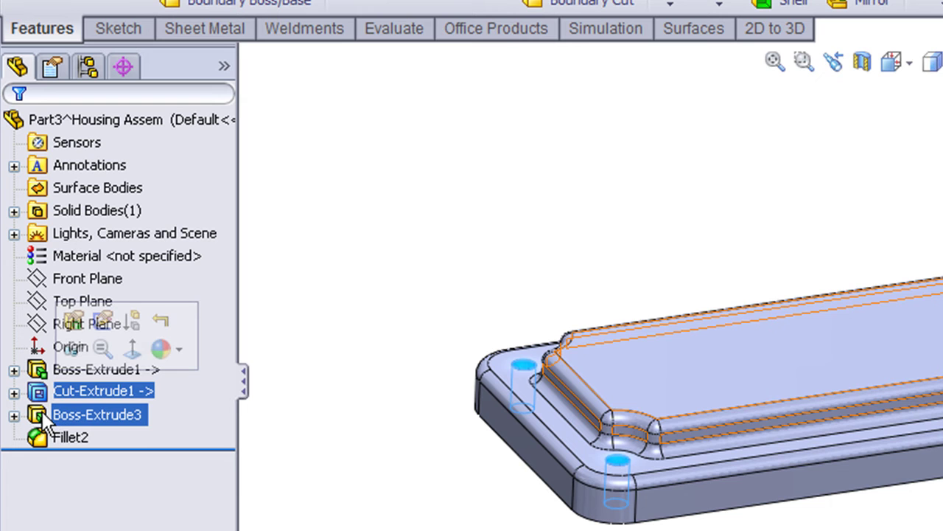
pyautogui.click(45, 417)
pyautogui.click(66, 439)
pyautogui.click(301, 480)
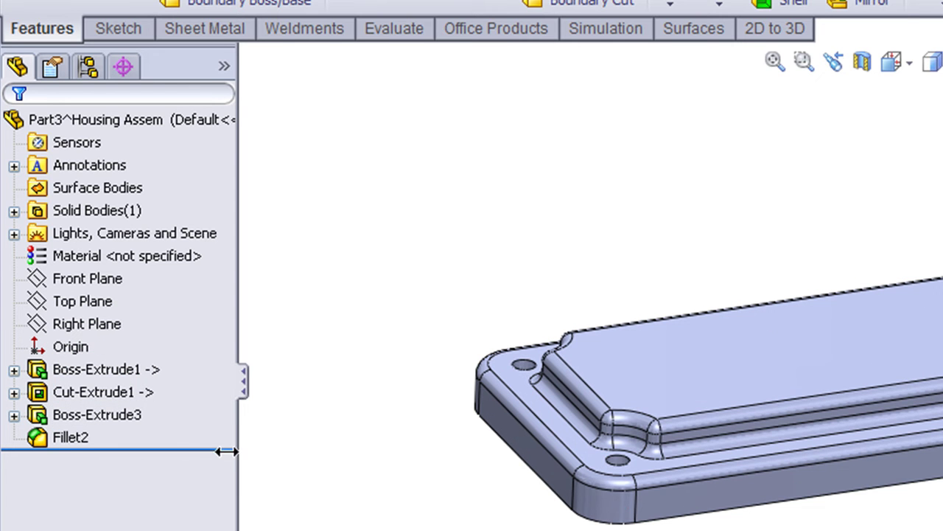
pyautogui.click(148, 397)
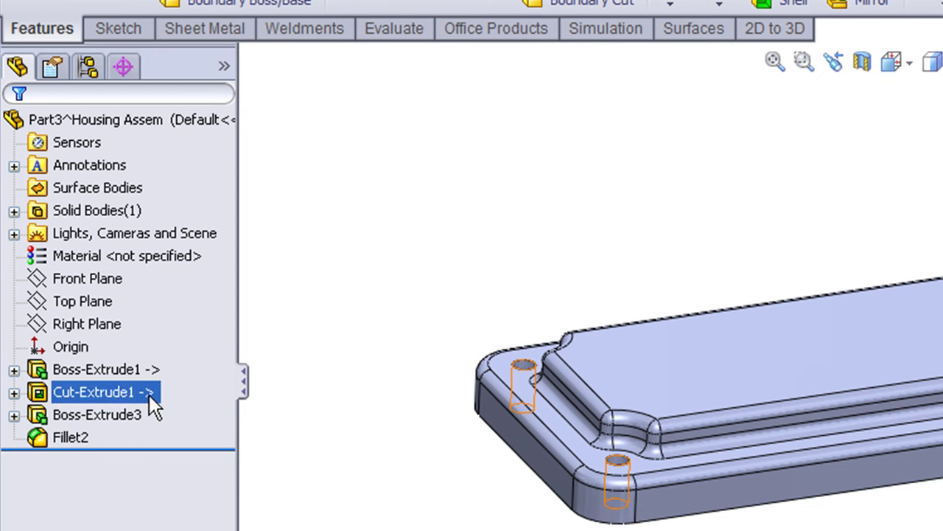
pyautogui.click(159, 371)
pyautogui.click(150, 391)
pyautogui.click(158, 371)
pyautogui.click(152, 392)
pyautogui.click(155, 371)
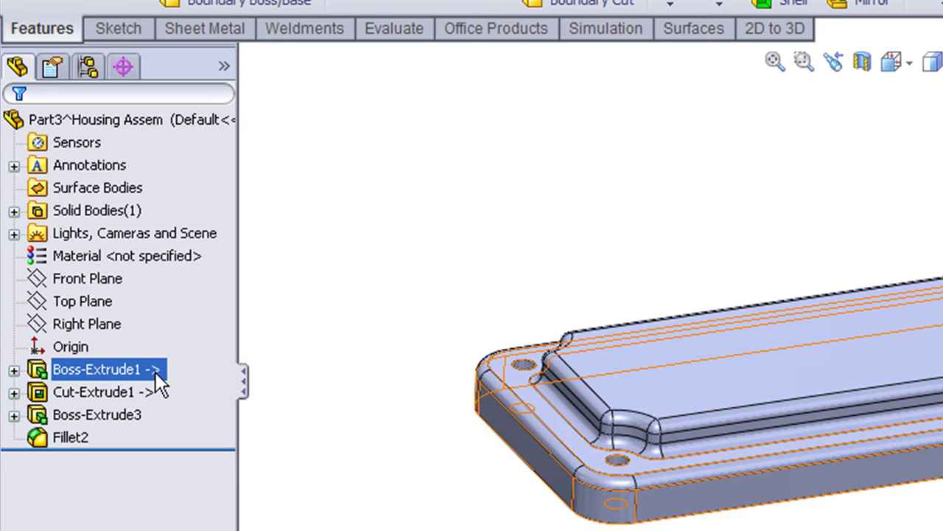
pyautogui.click(153, 390)
pyautogui.click(155, 373)
pyautogui.click(147, 390)
pyautogui.click(149, 376)
pyautogui.click(343, 319)
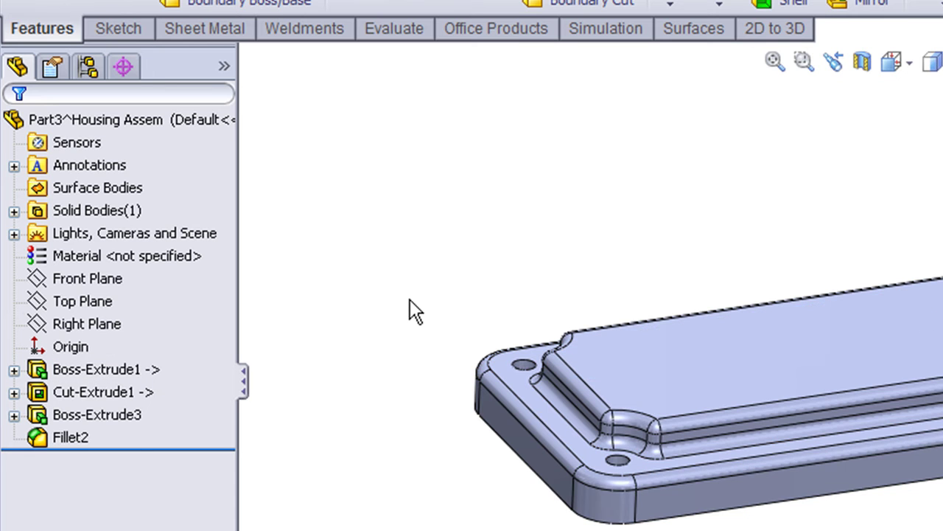
pyautogui.click(151, 370)
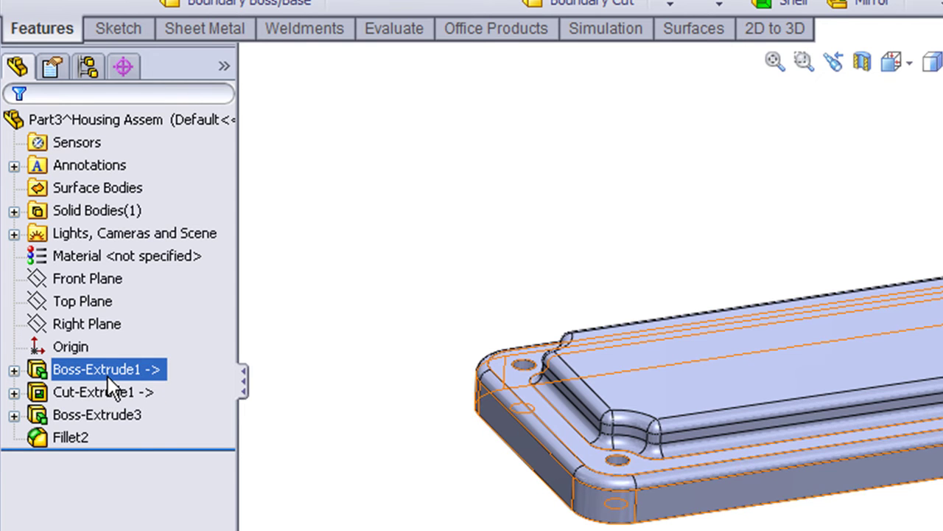
pyautogui.click(312, 346)
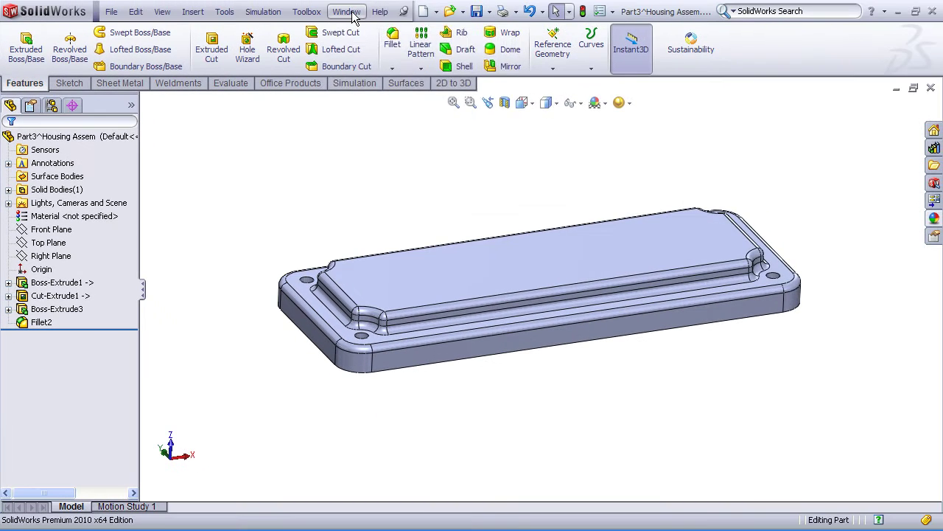
# Switch to Housing Assem.SLDASM and inspect the updated cover plate on the gearbox
pyautogui.click(352, 14)
pyautogui.click(398, 140)
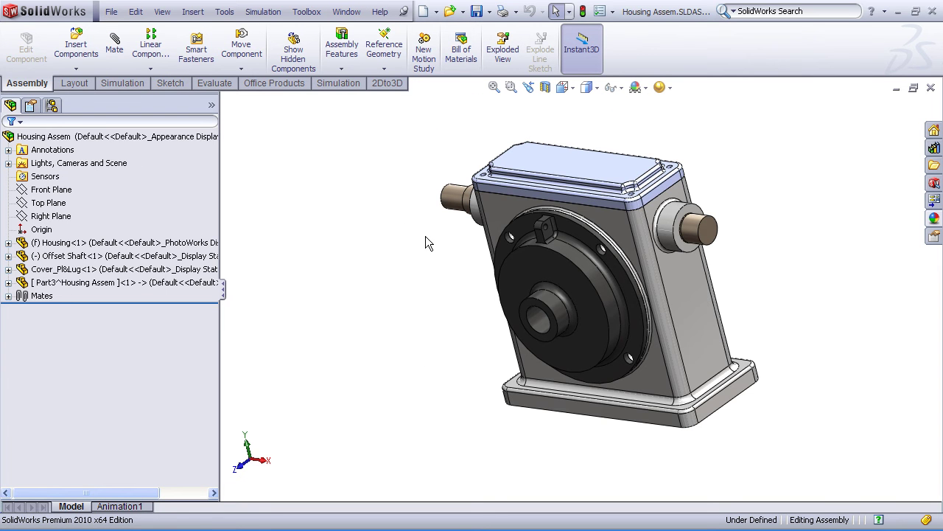
pyautogui.moveTo(443, 247); pyautogui.dragTo(517, 254, button='middle')
pyautogui.scroll(-5, 582, 158)
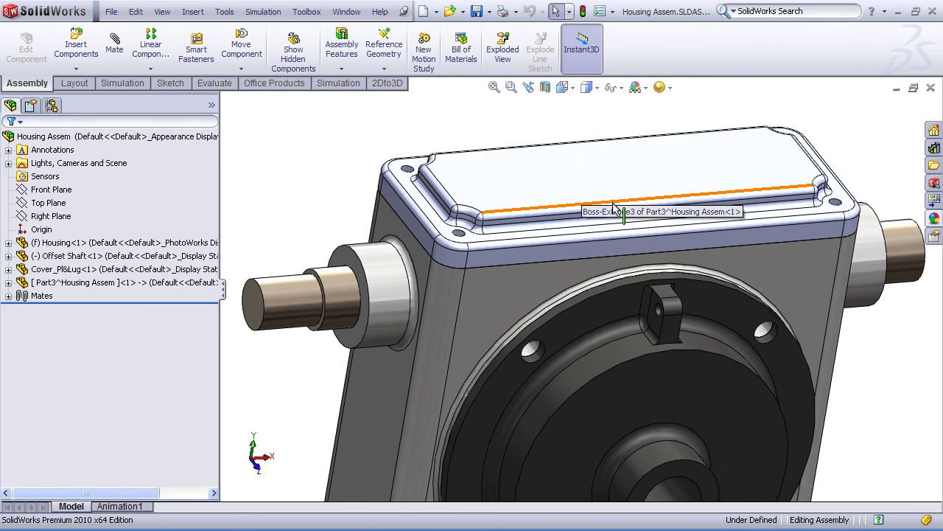
pyautogui.scroll(3, 628, 210)
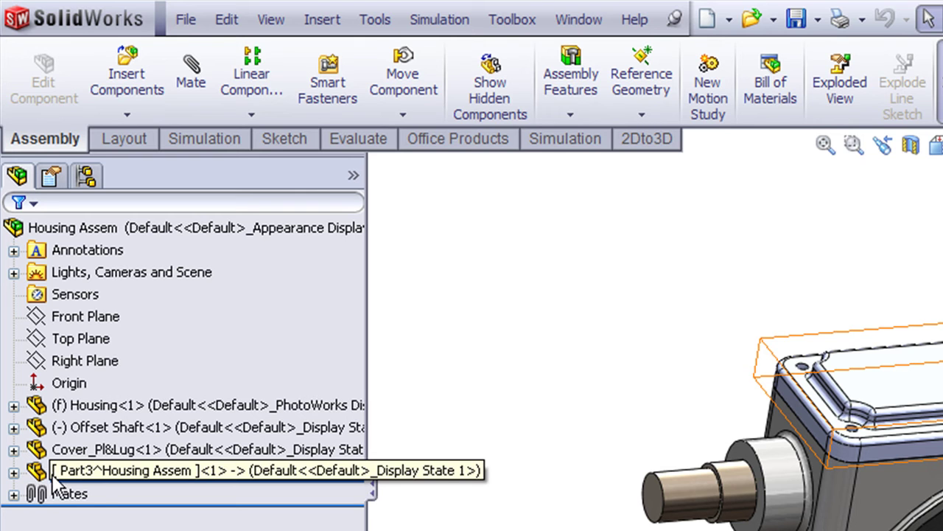
# Select Part3^Housing Assem in the FeatureManager tree and open its context menu
pyautogui.click(96, 475)
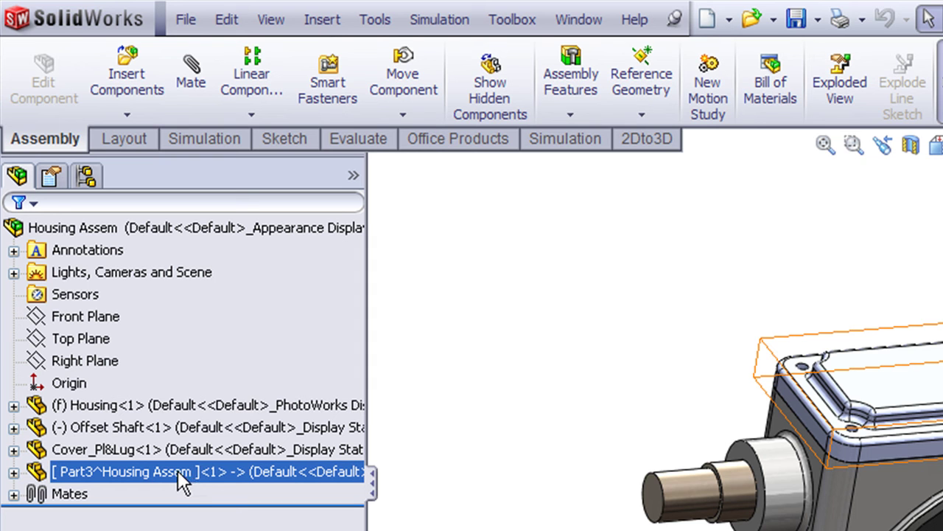
pyautogui.rightClick(132, 474)
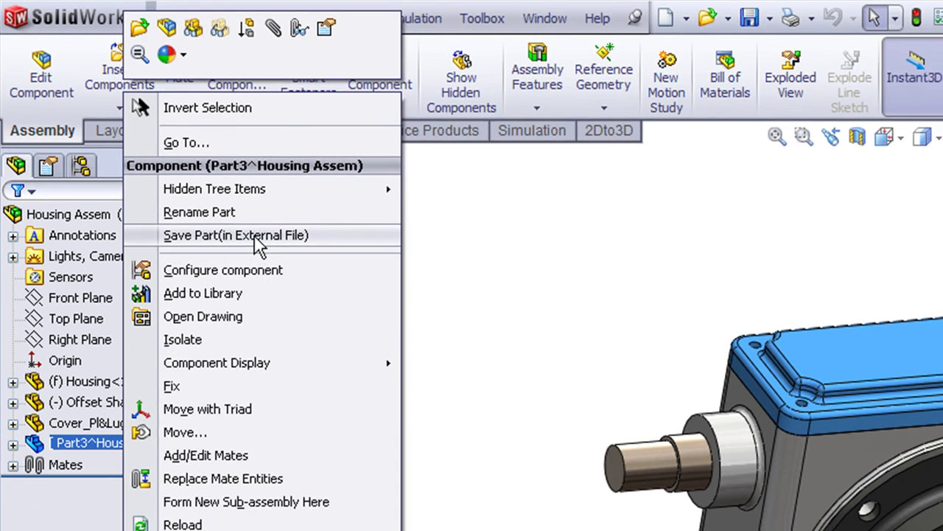
# Save Part3 externally as Cover Plate.sldprt in Gearbox Assy, overwriting the existing file
pyautogui.click(271, 251)
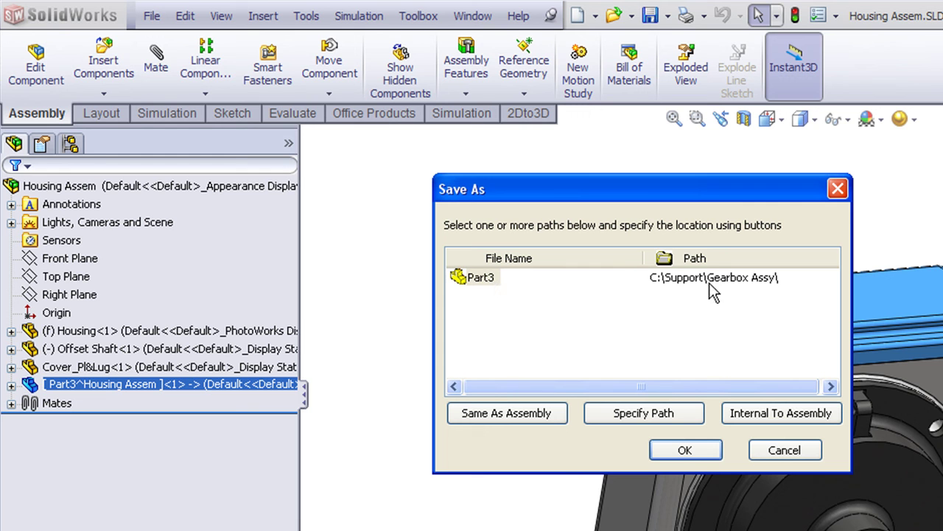
pyautogui.click(477, 281)
pyautogui.click(483, 284)
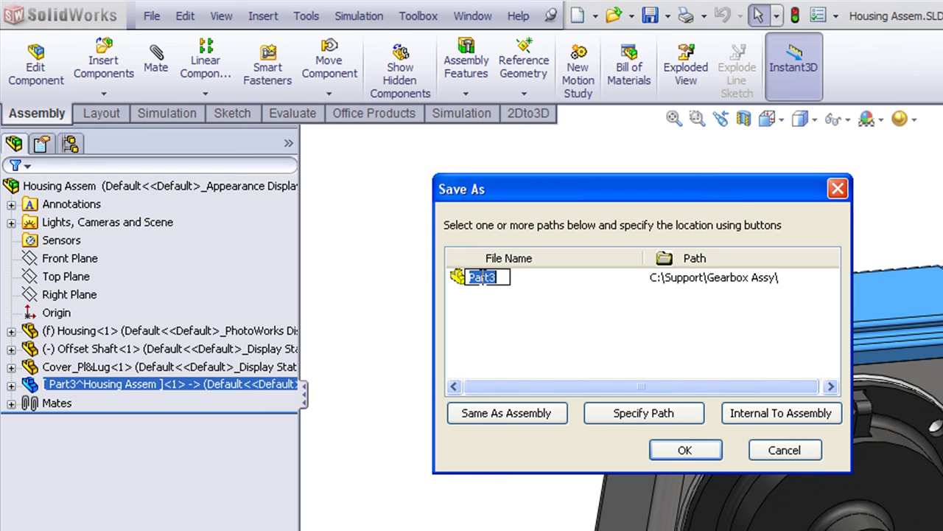
pyautogui.write('Cover Plate')
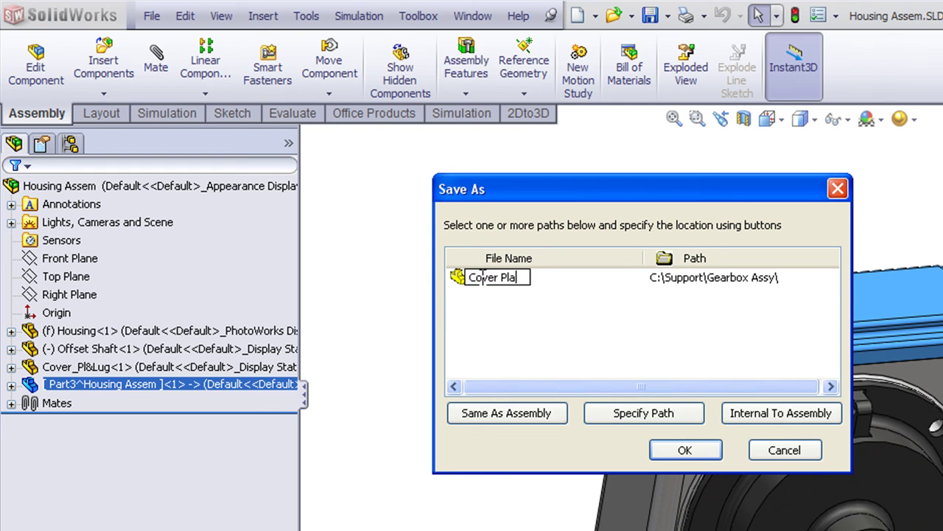
pyautogui.click(686, 451)
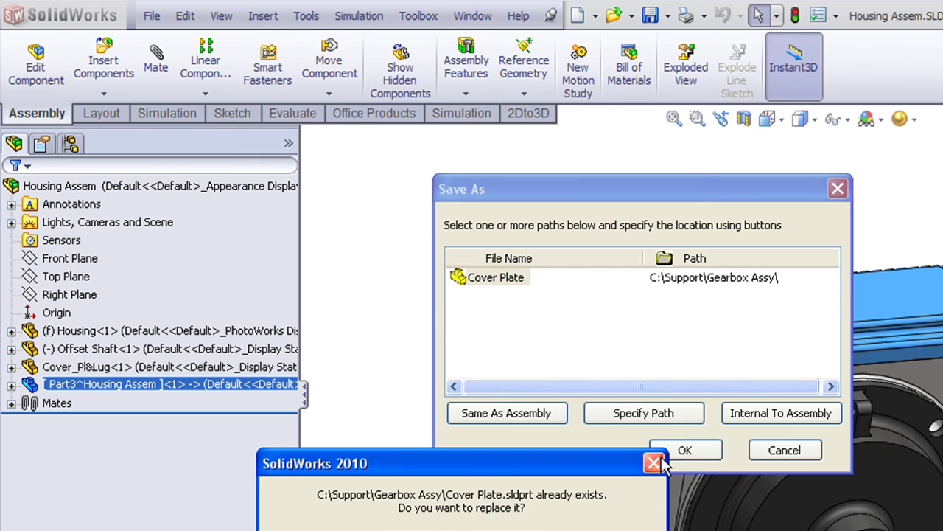
pyautogui.press('Return')
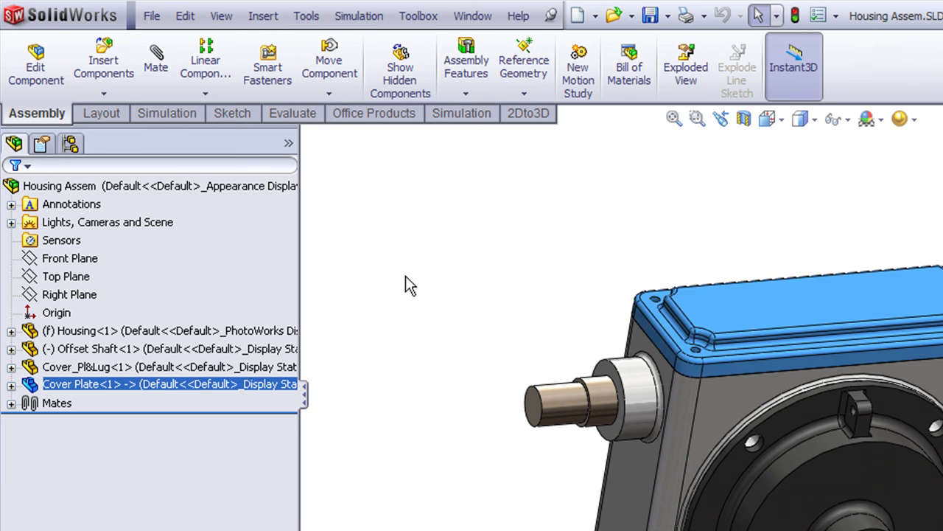
pyautogui.click(405, 283)
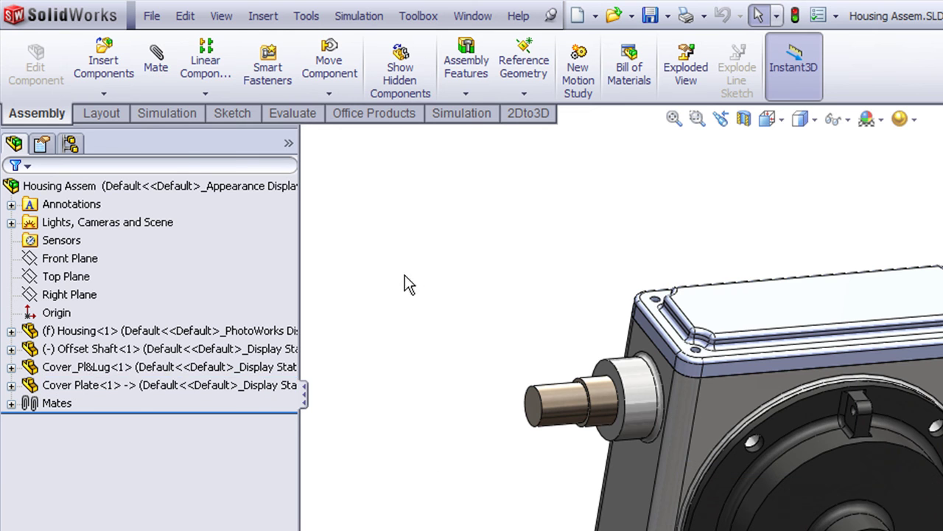
pyautogui.click(78, 387)
pyautogui.click(435, 309)
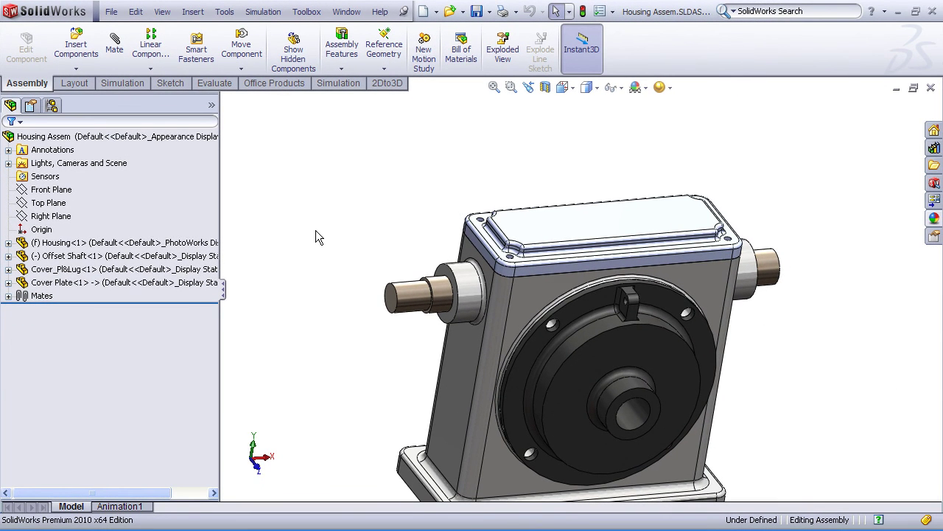